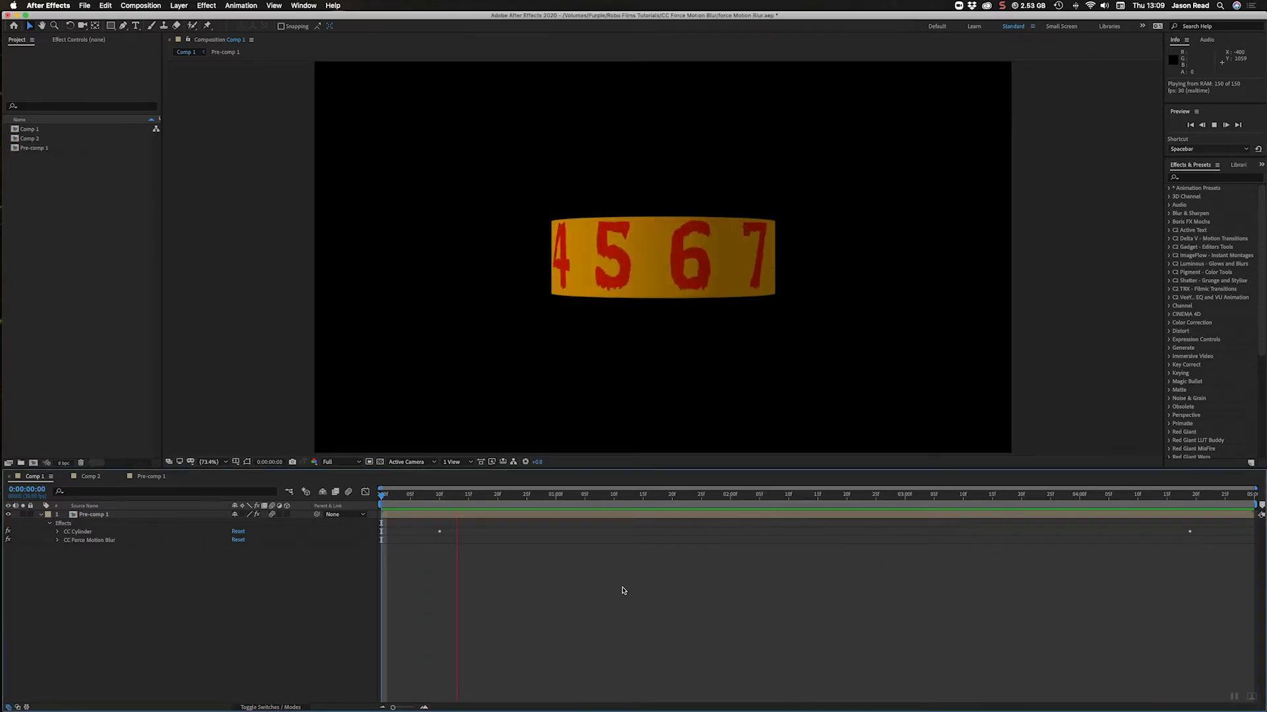
- Enable composition motion blur in Comp 1 while previewing the spinning number cylinder
key(space)
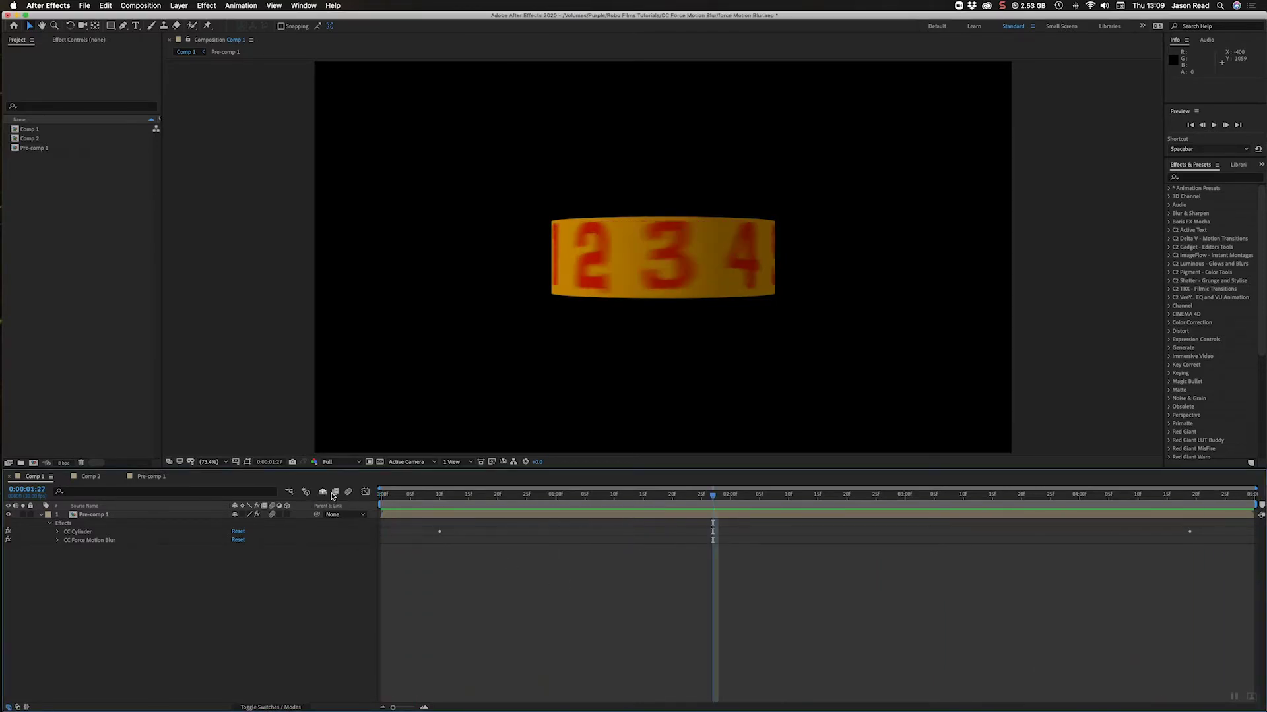
key(space)
click(349, 493)
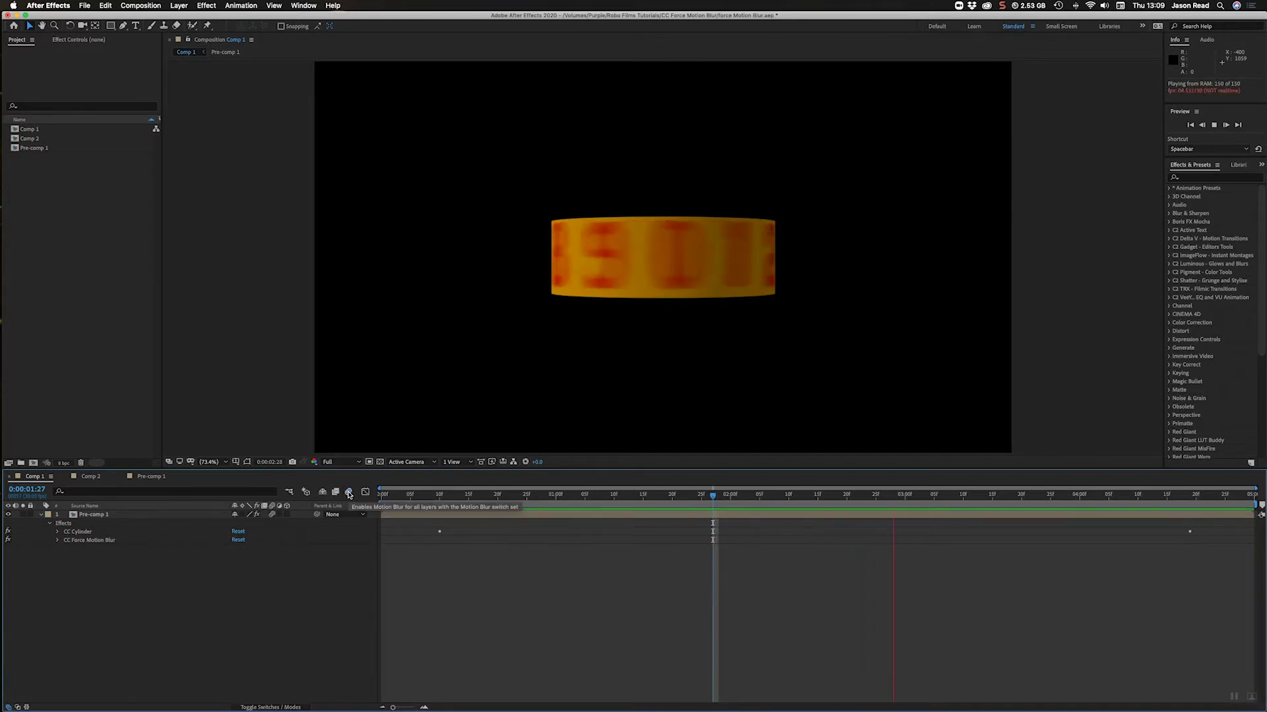
key(space)
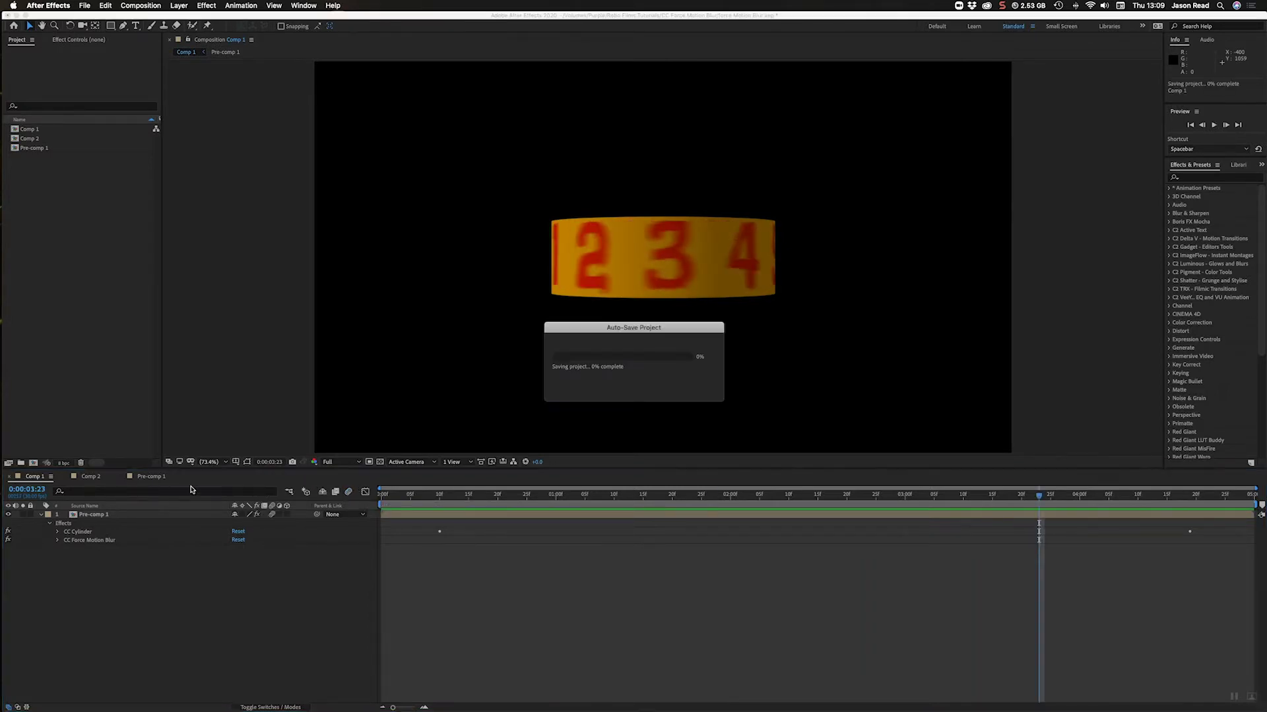
- Switch to Comp 2 and scrub to 0:00:01:17 to inspect the CC Cylinder band
click(91, 478)
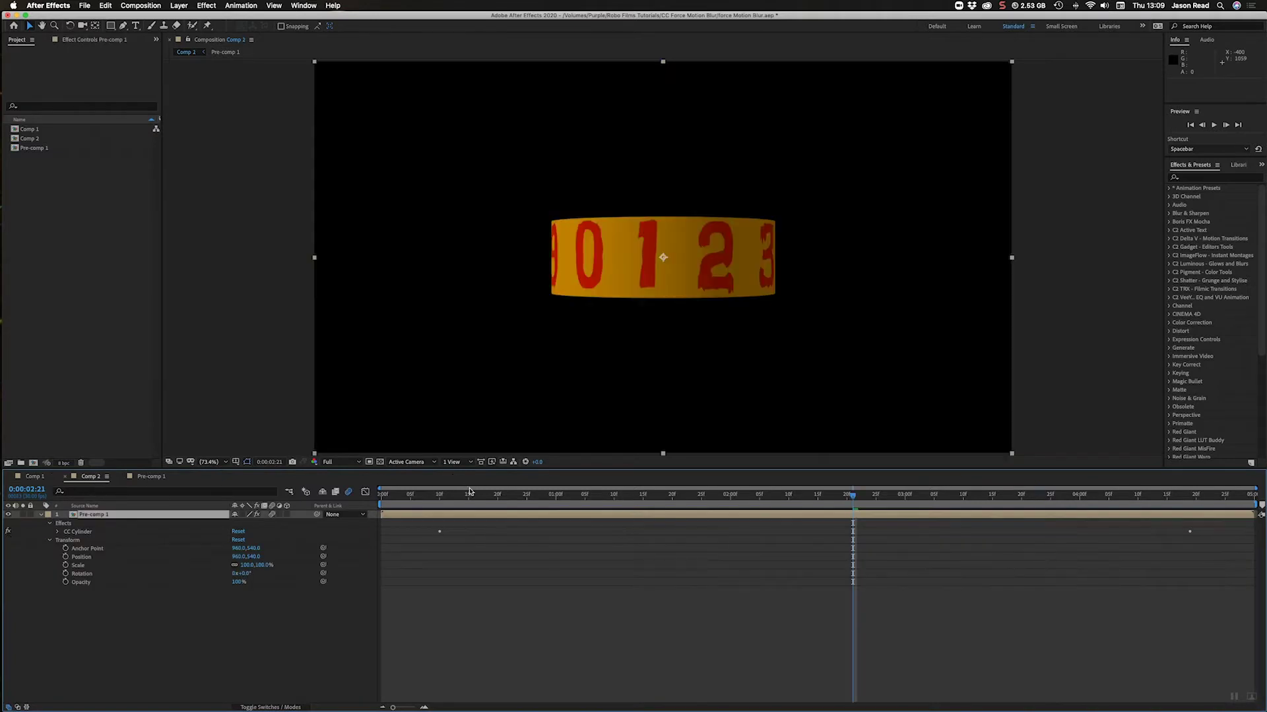
drag(473, 495, 651, 507)
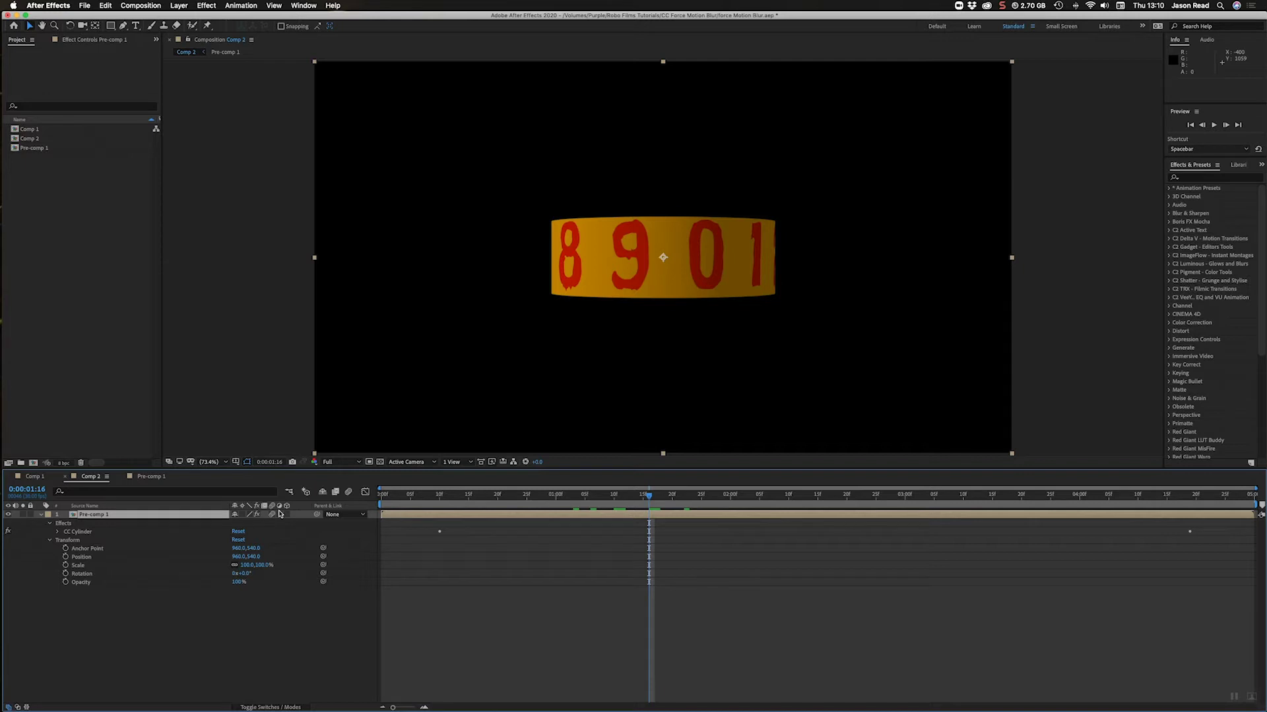
double_click(426, 518)
click(544, 494)
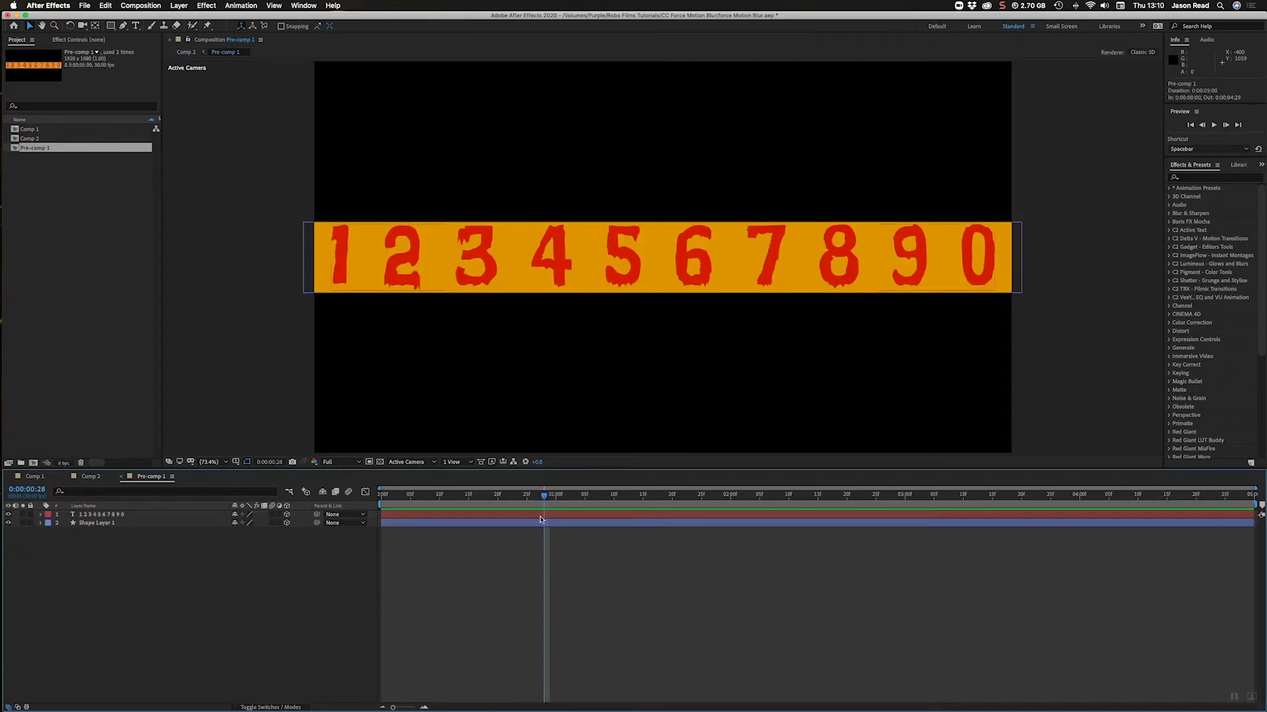
click(539, 524)
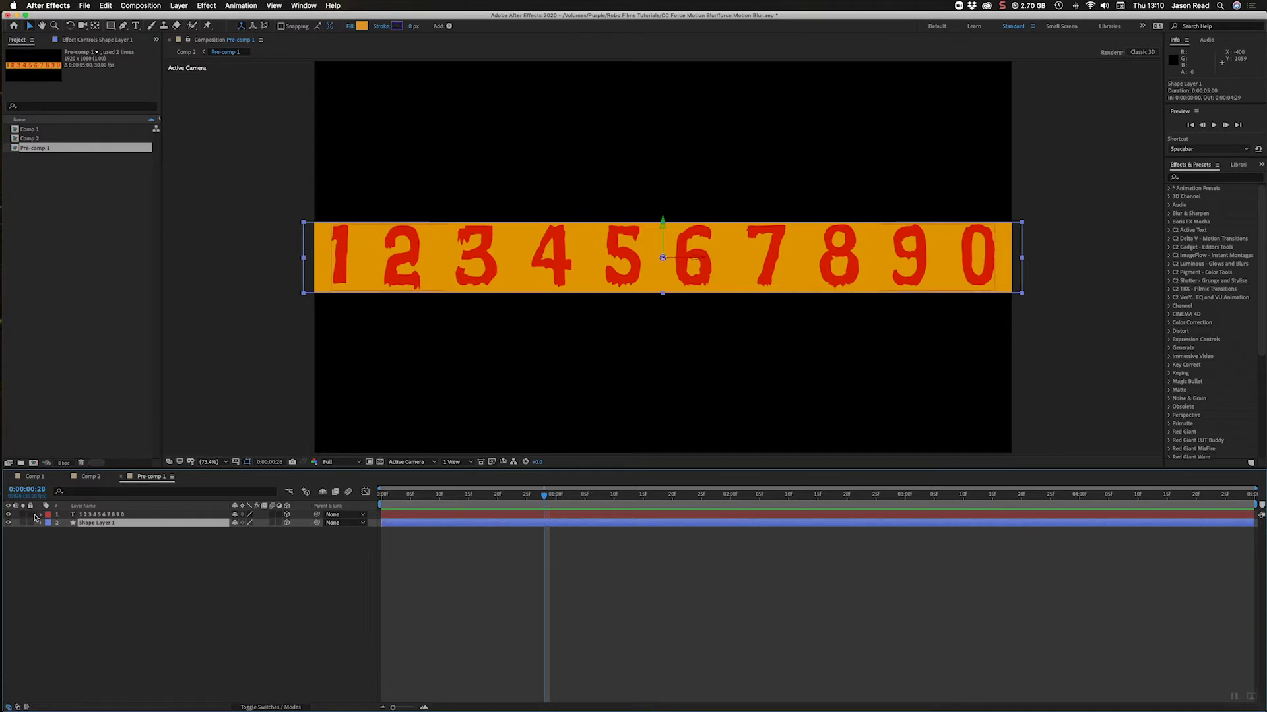
click(8, 515)
click(7, 515)
click(114, 516)
click(218, 559)
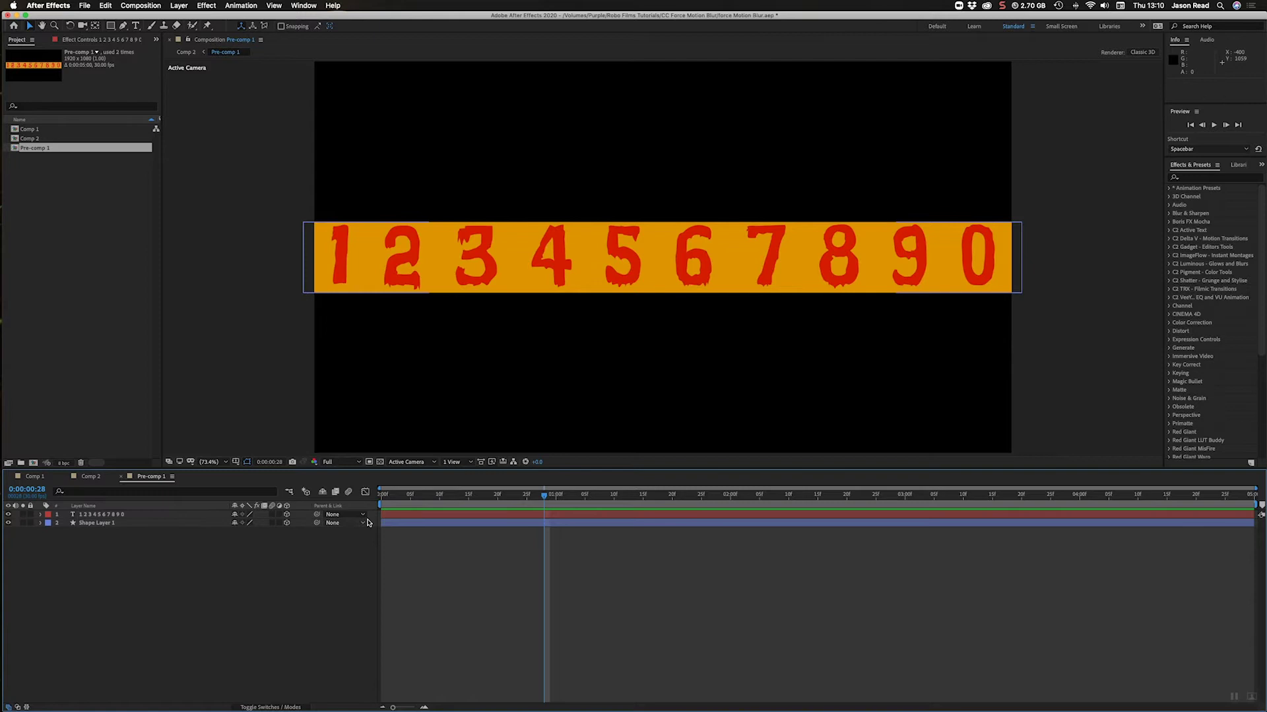
click(424, 523)
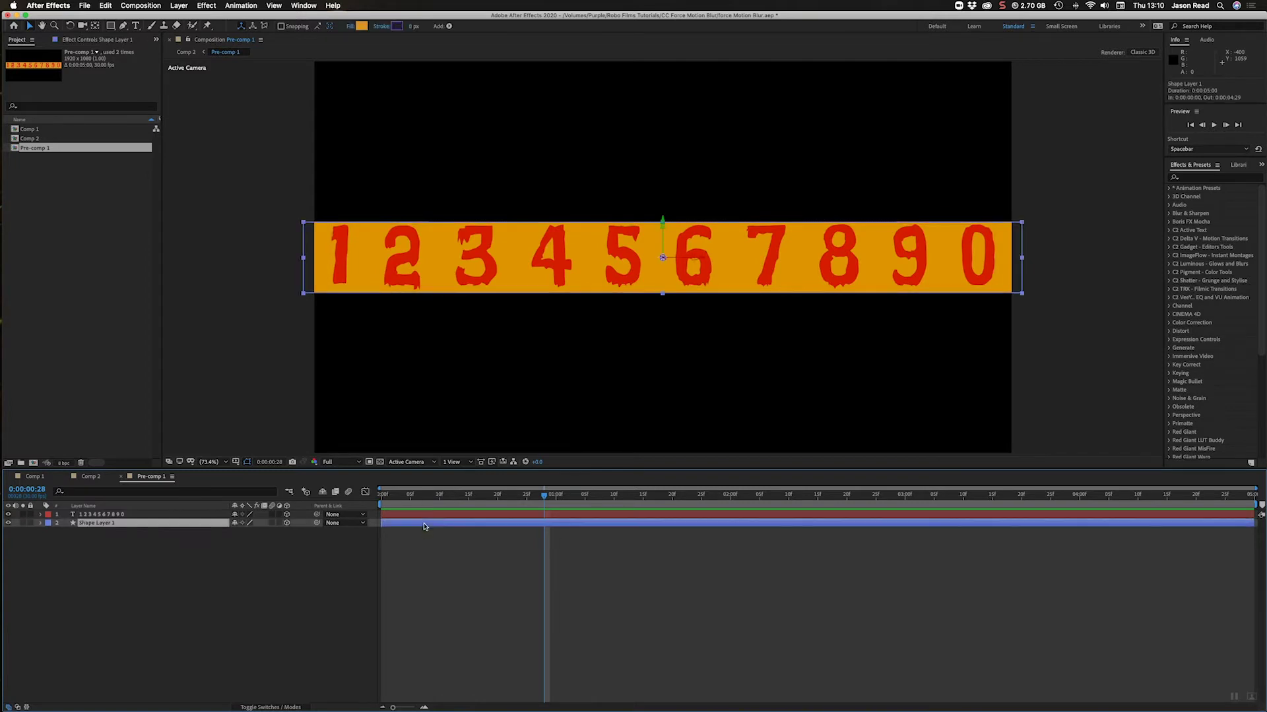
shift+click(427, 514)
right_click(427, 514)
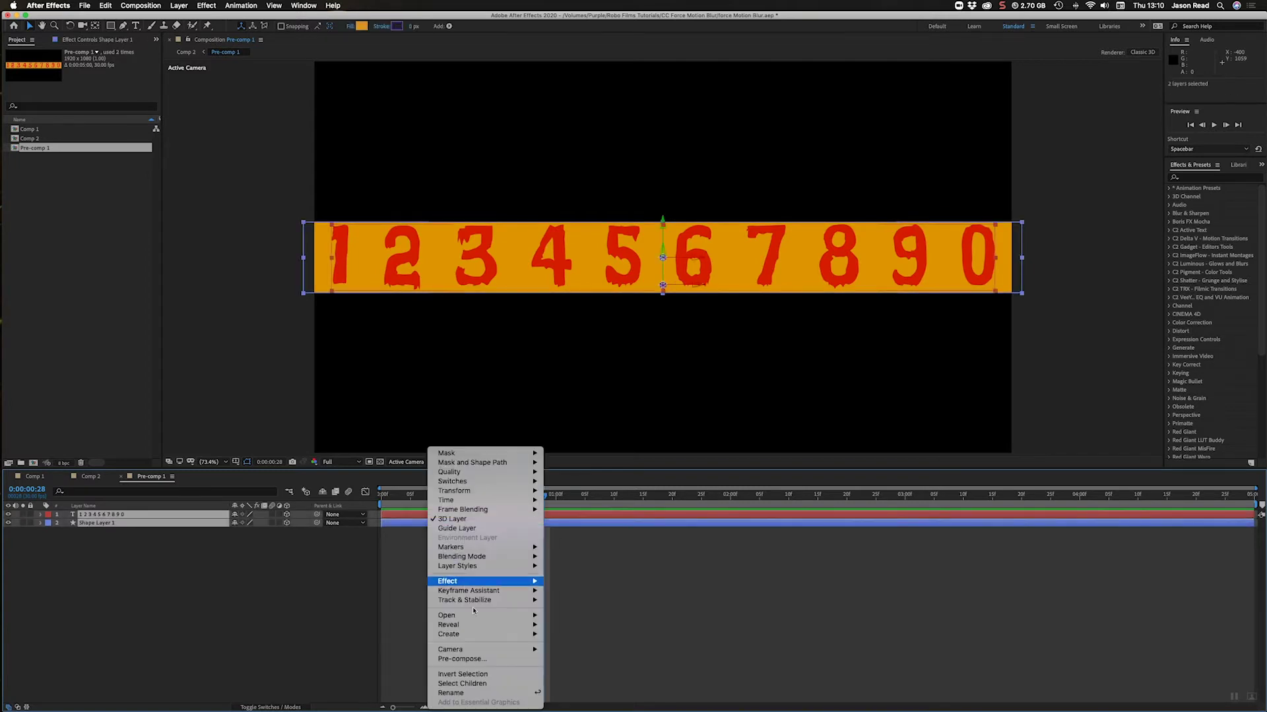
click(492, 659)
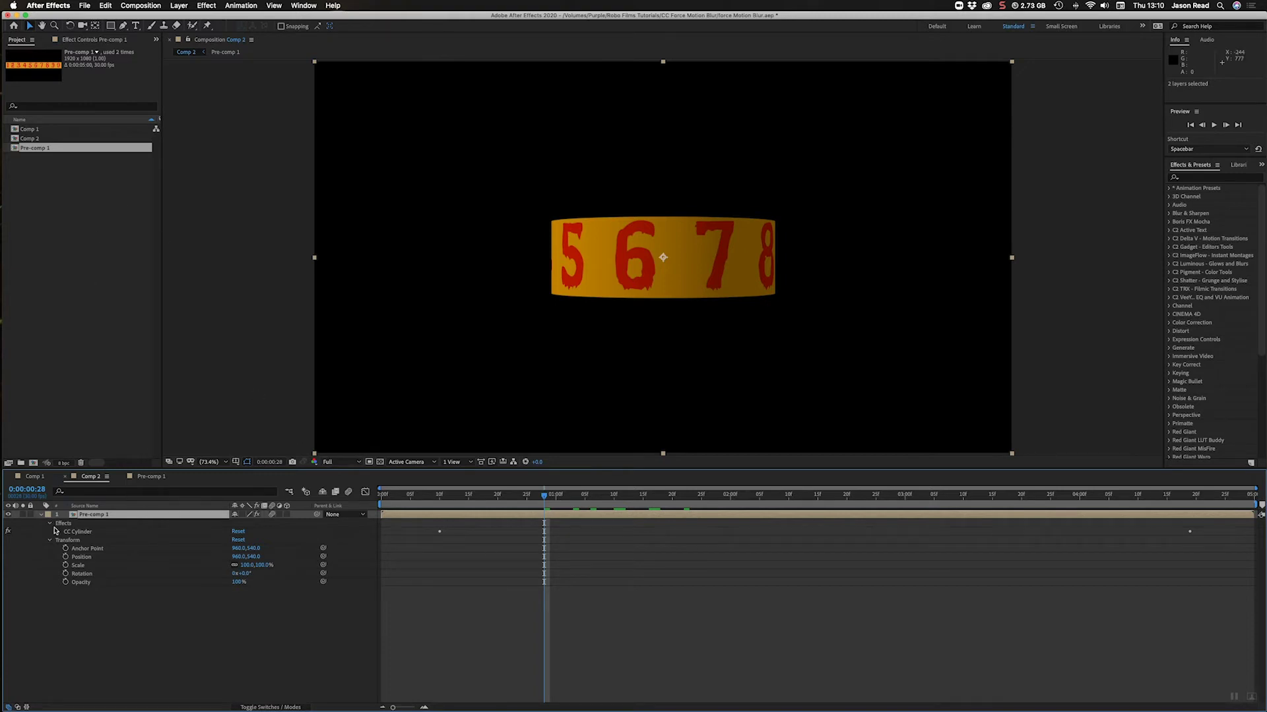
- Show CC Cylinder's settings in Effect Controls, toggling the effect off and back on
click(77, 533)
double_click(78, 535)
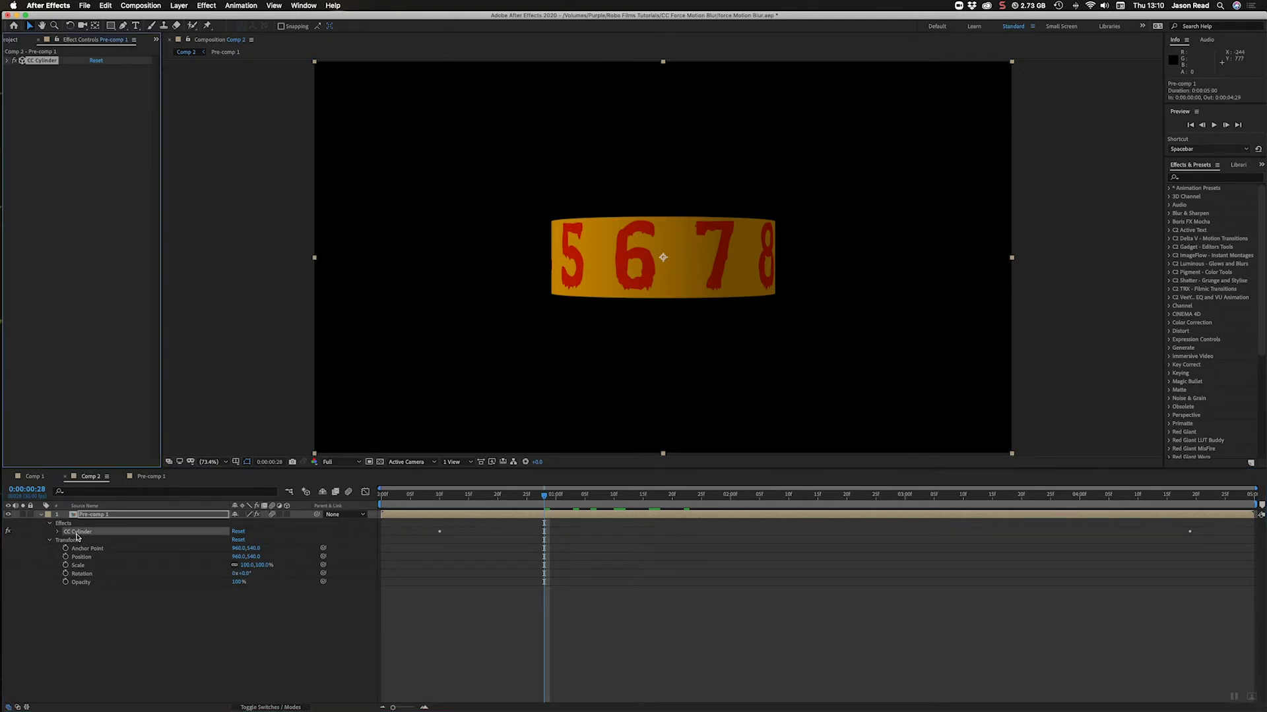
click(8, 61)
click(14, 61)
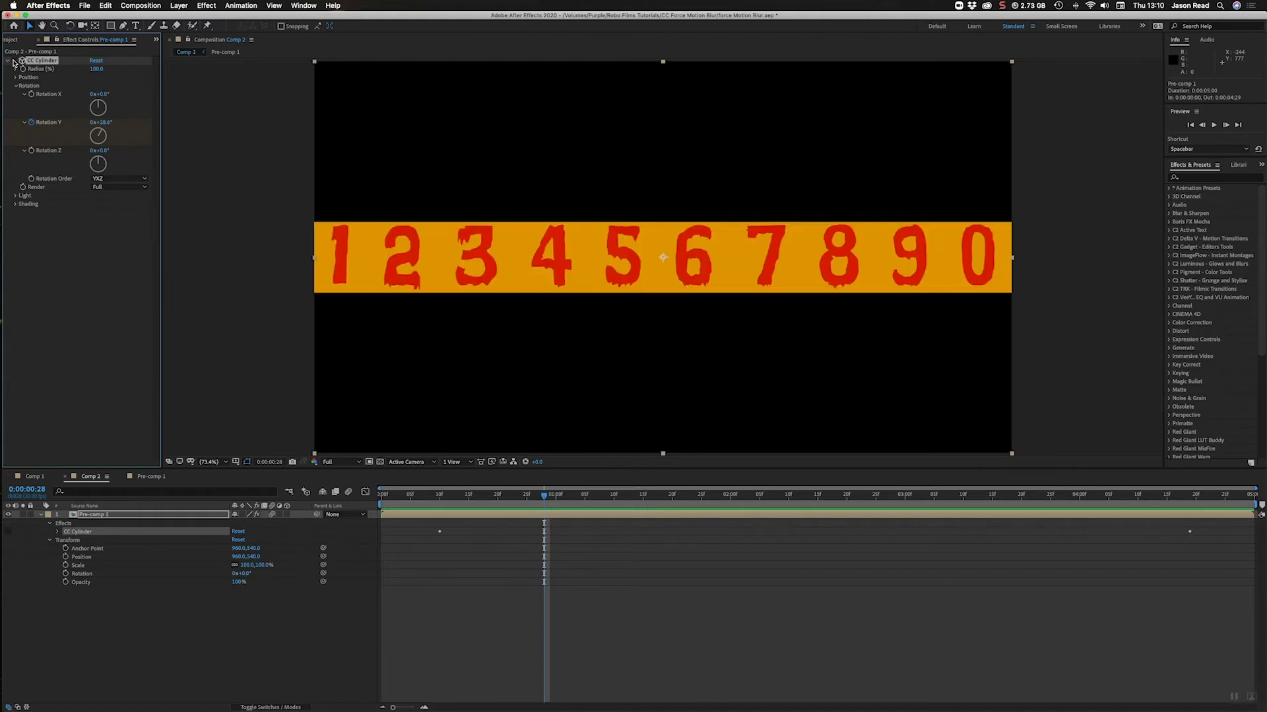
click(14, 60)
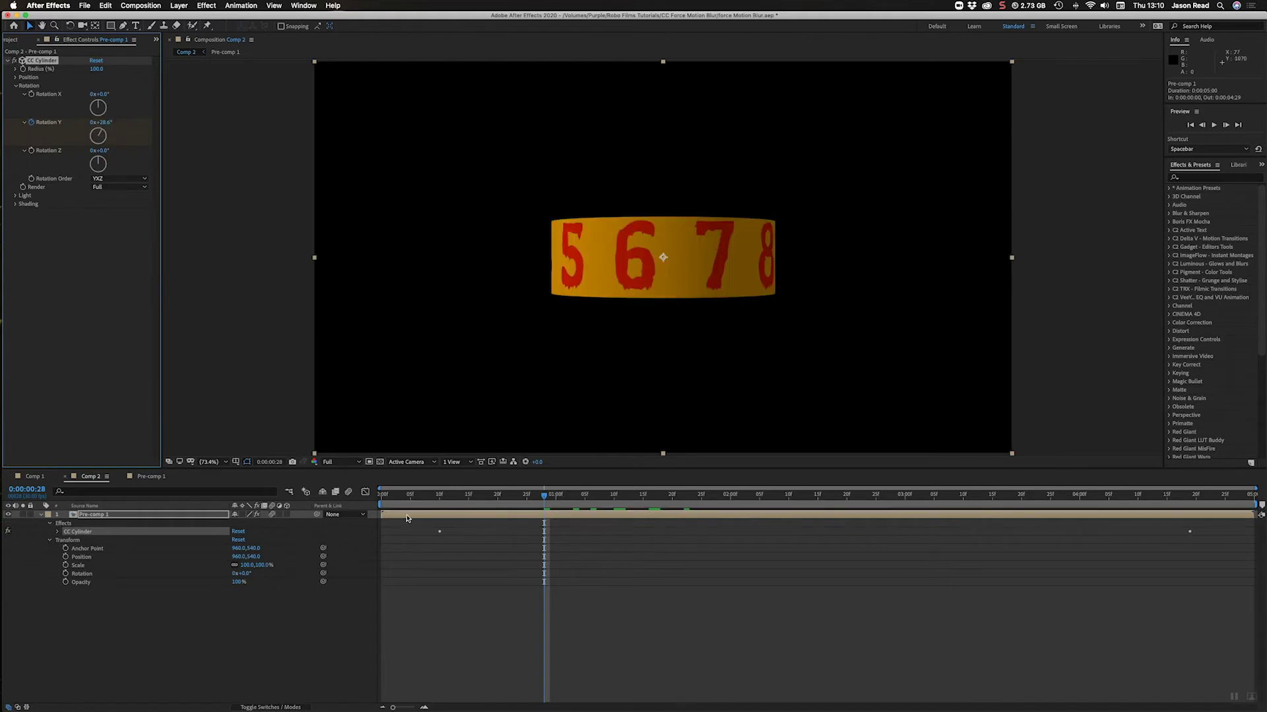
- Reveal CC Cylinder's Rotation Y keyframes and switch the timeline to the Graph Editor
click(58, 532)
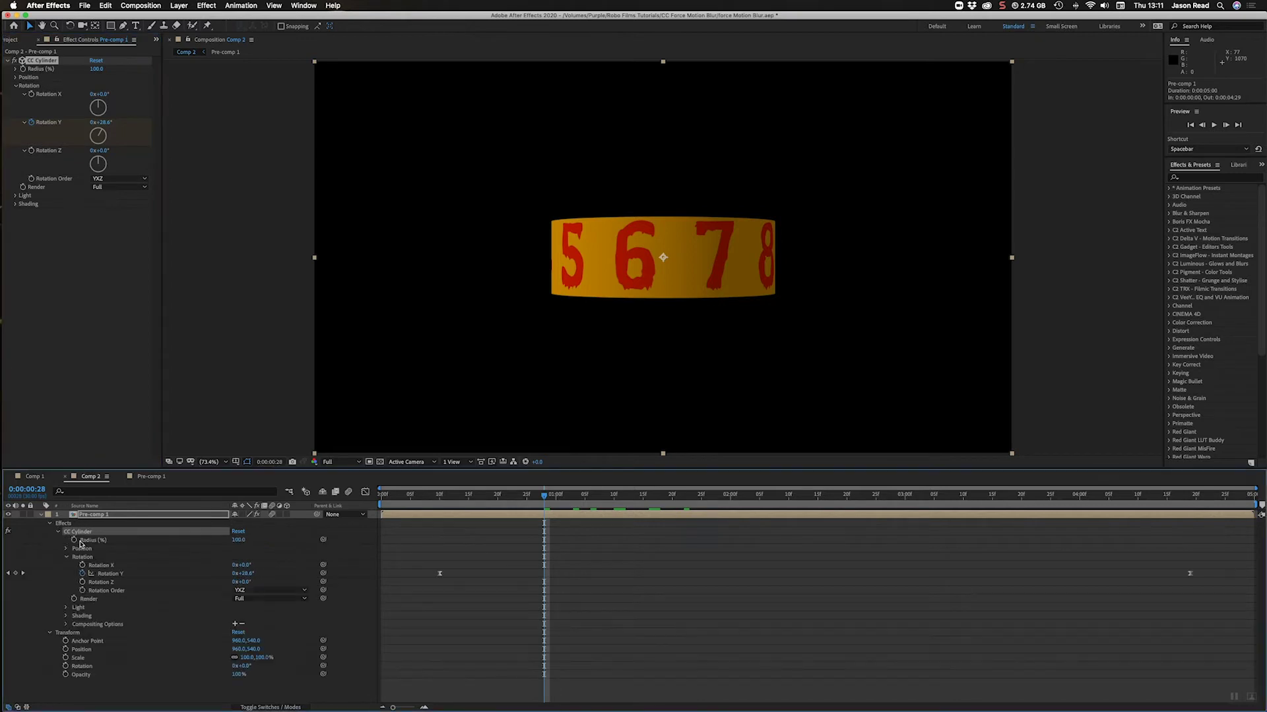
click(86, 560)
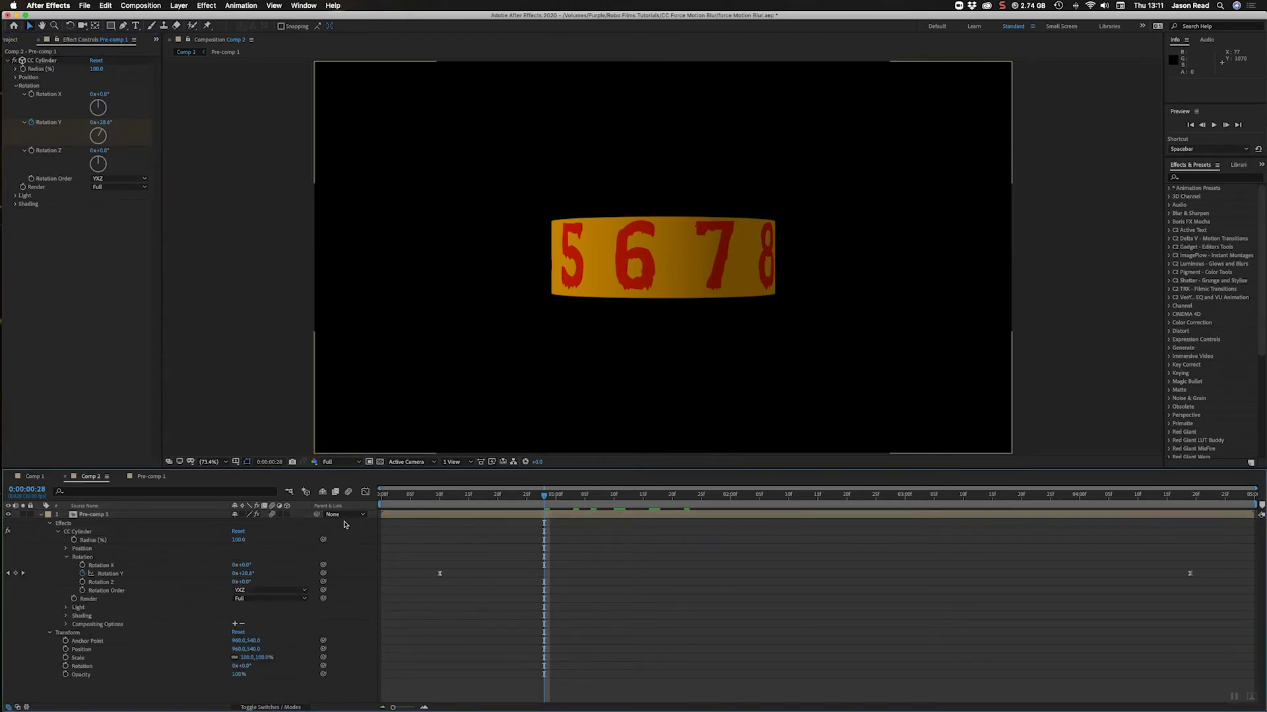
click(365, 492)
- Display the Rotation Y curve of Pre-comp 1 and select its last keyframe
click(129, 571)
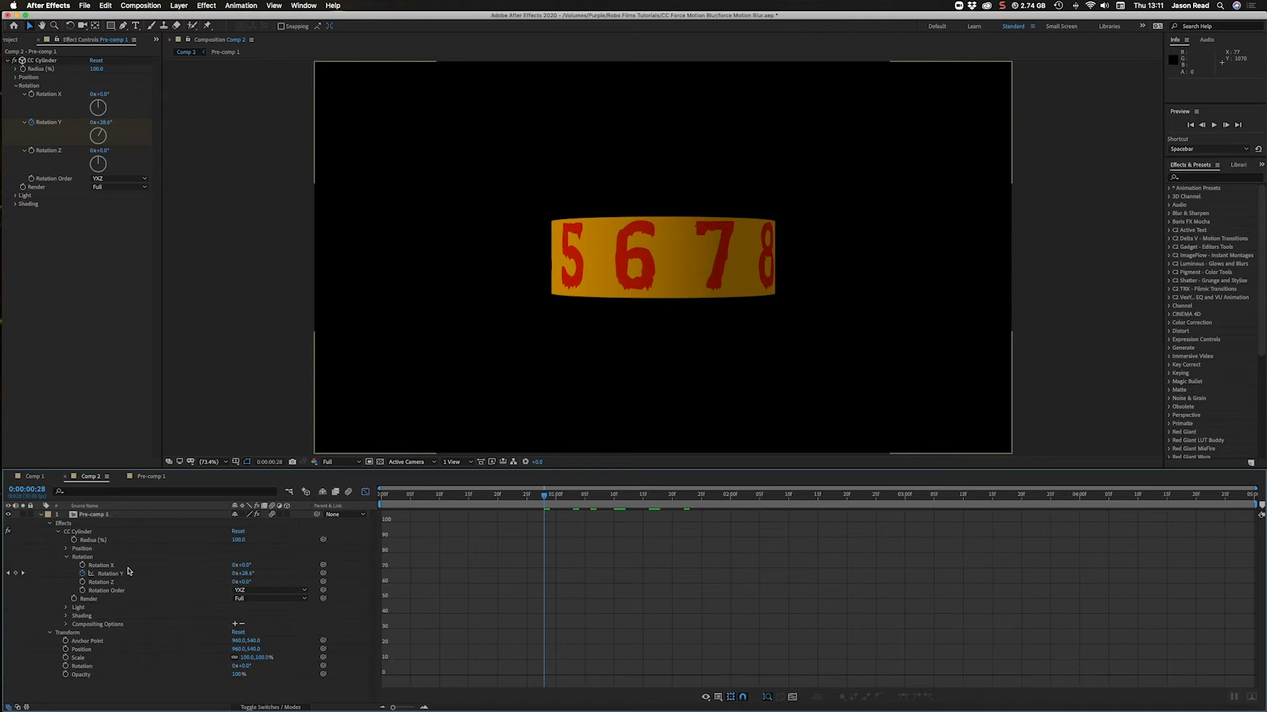
click(111, 577)
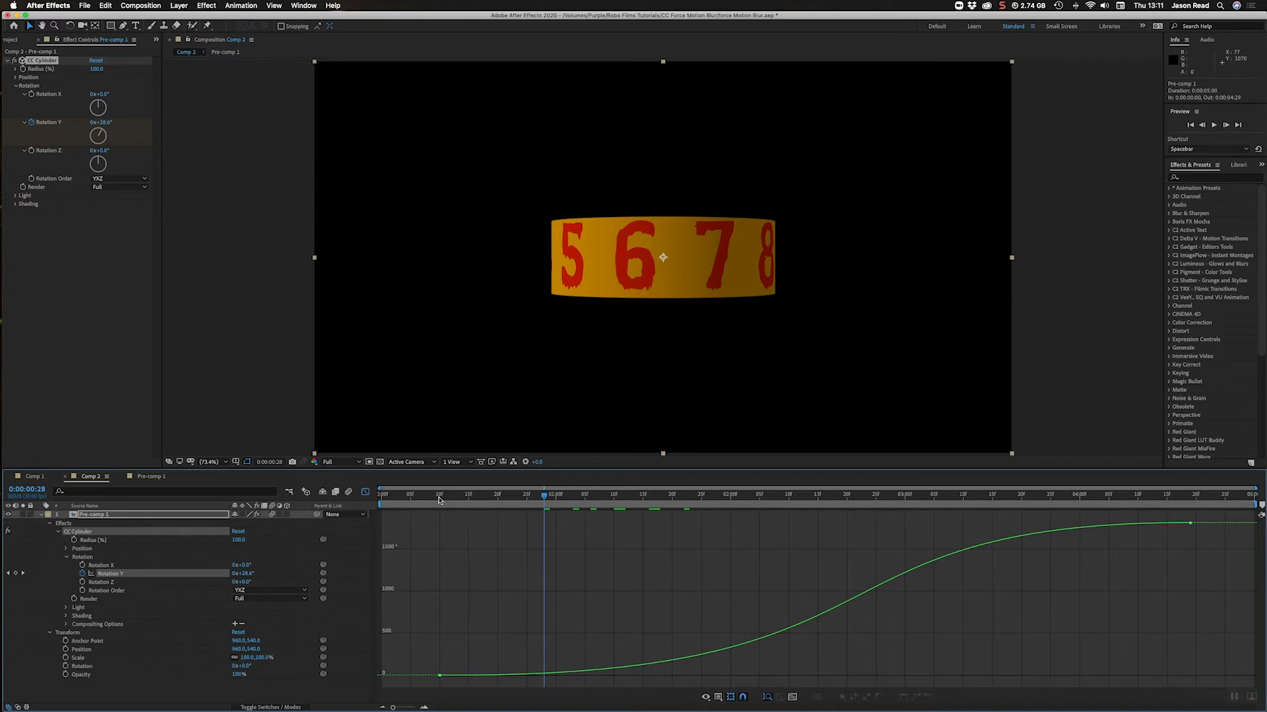
drag(439, 500, 561, 511)
click(1190, 524)
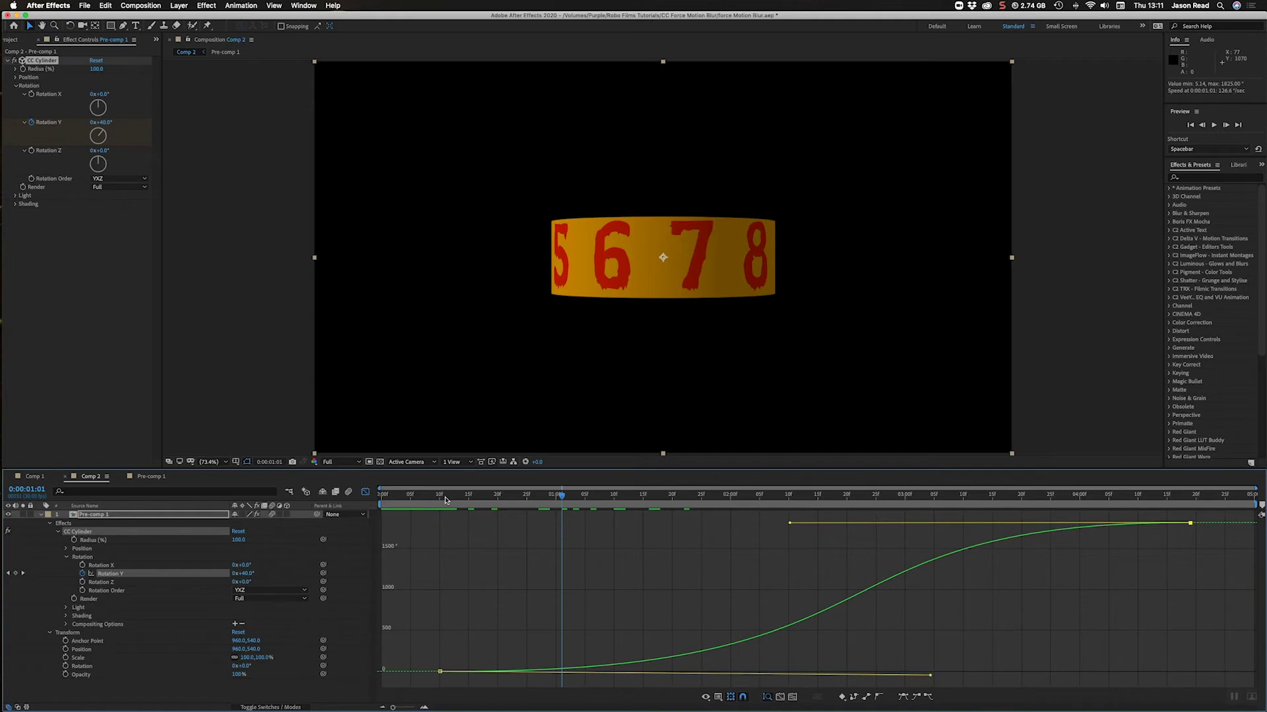
drag(446, 500, 1123, 506)
- Preview the spin, ease the start of the Rotation Y speed curve, and return to keyframes at 0123
key(space)
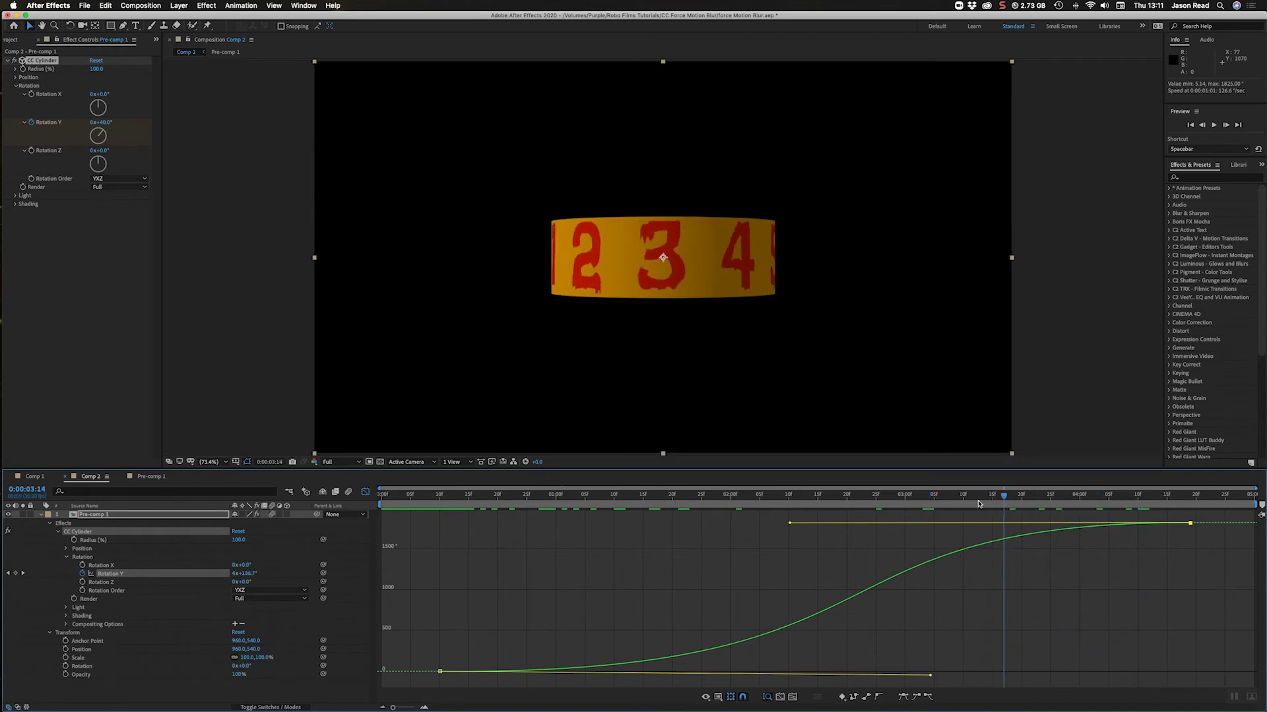
drag(930, 676, 930, 675)
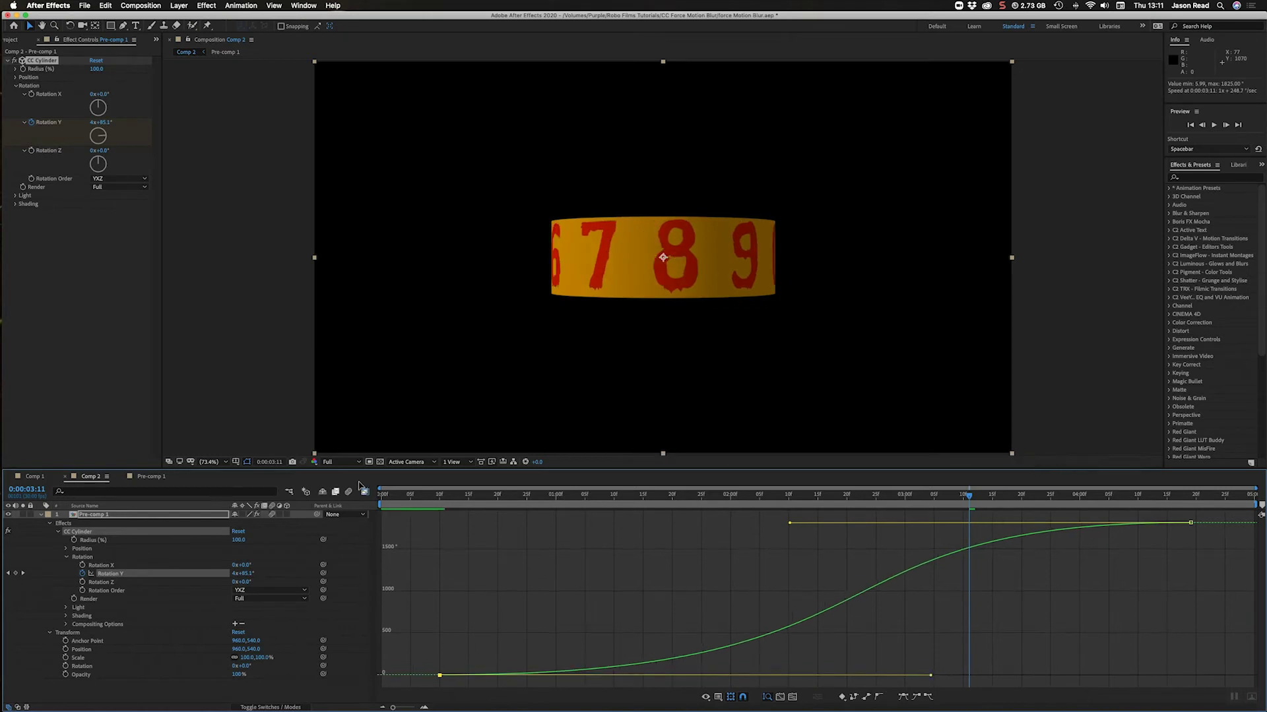
click(365, 491)
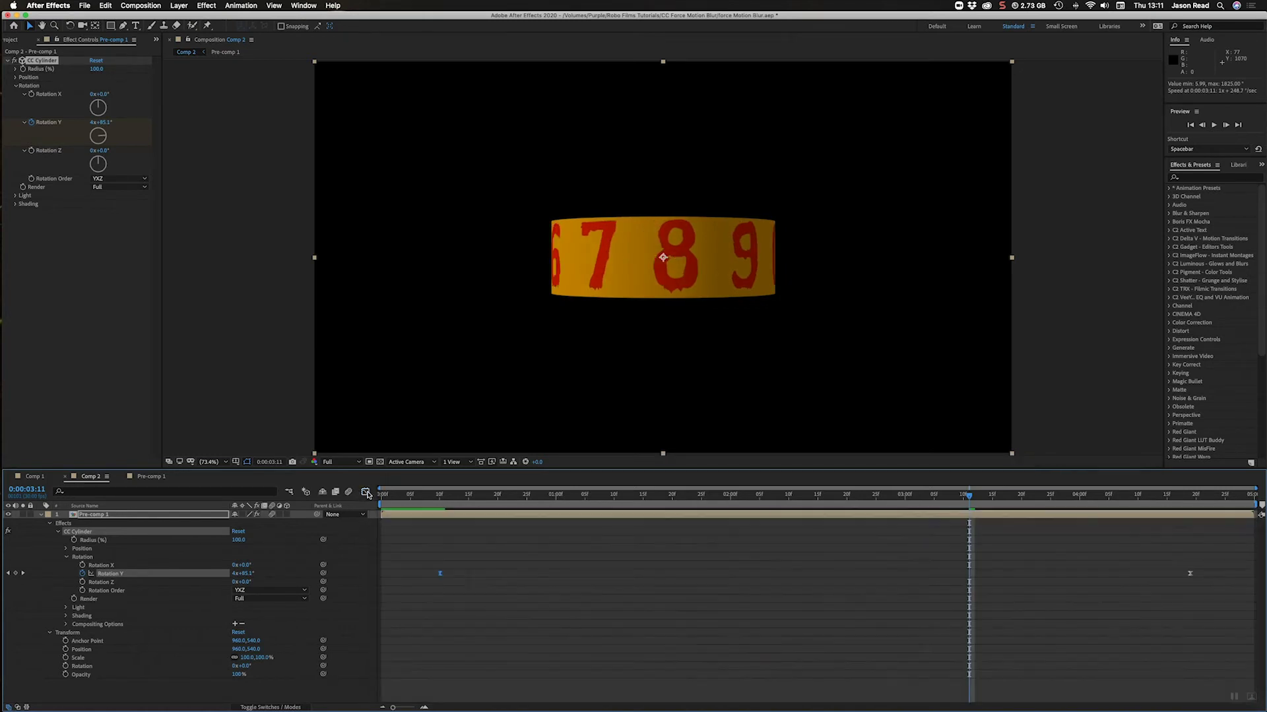
drag(635, 494, 673, 497)
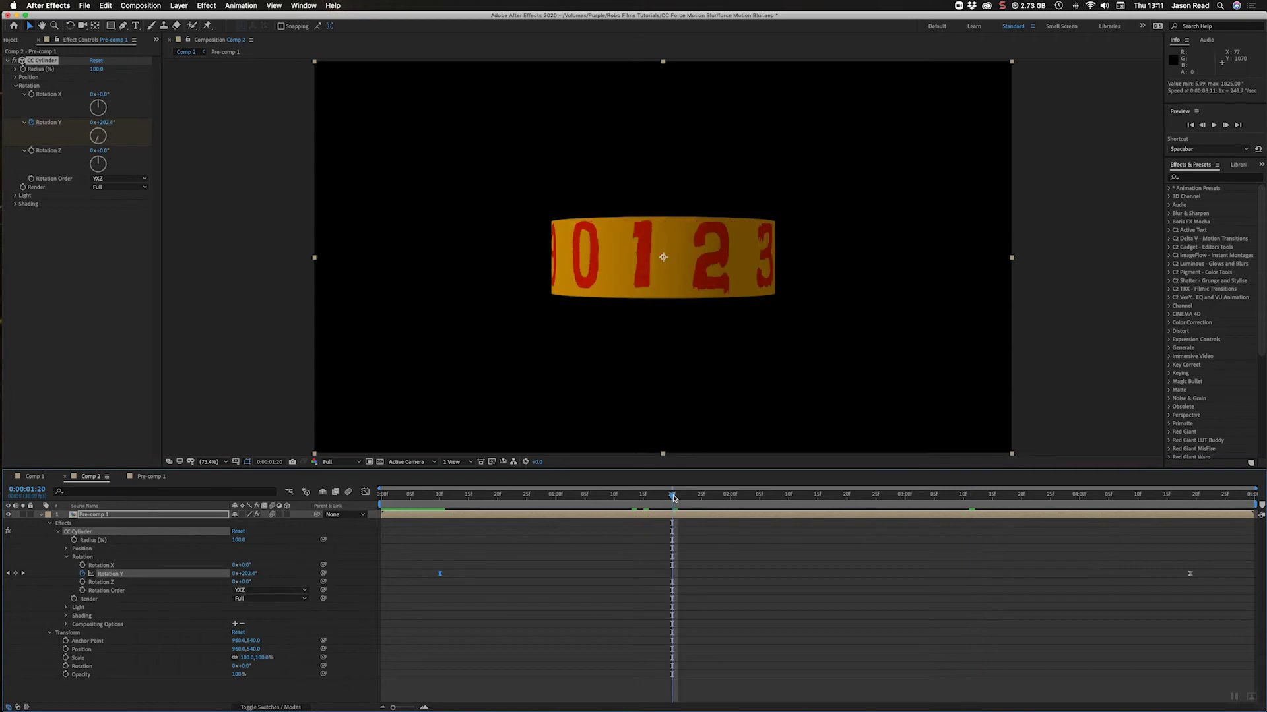
- Collapse the layer, search 'cc fo', and drag CC Force Motion Blur onto Pre-comp 1
click(351, 493)
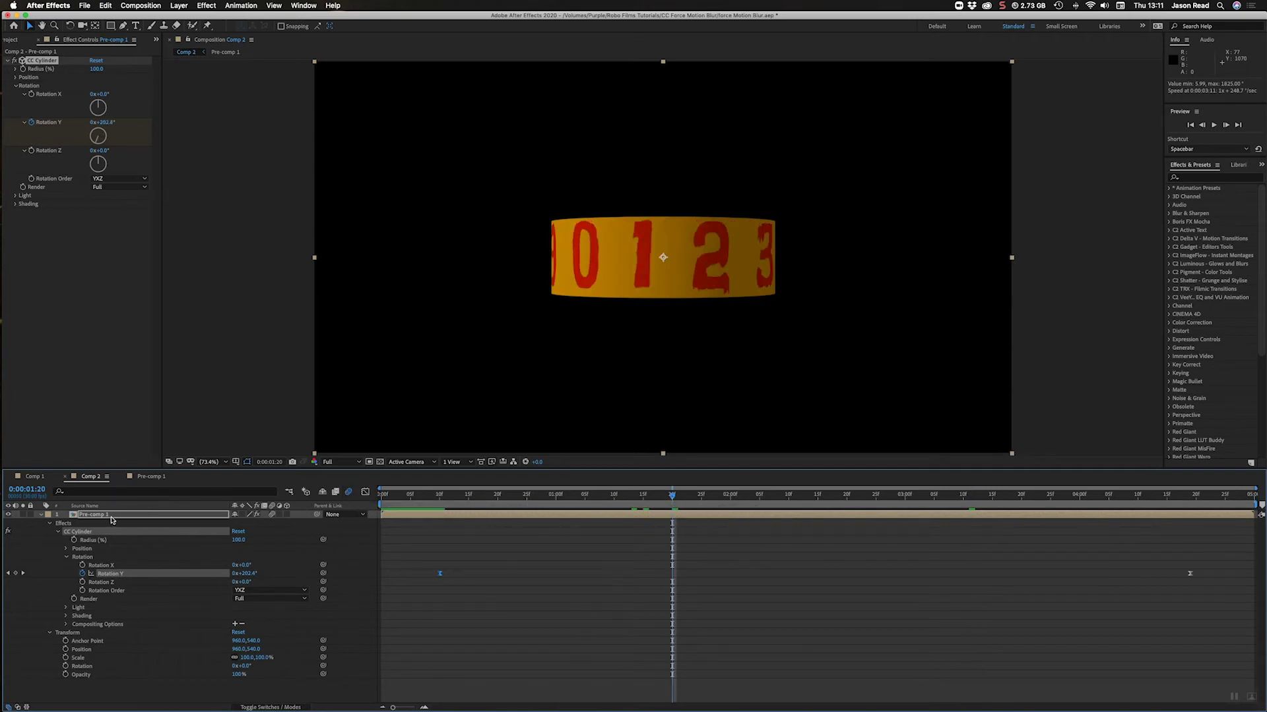
click(41, 515)
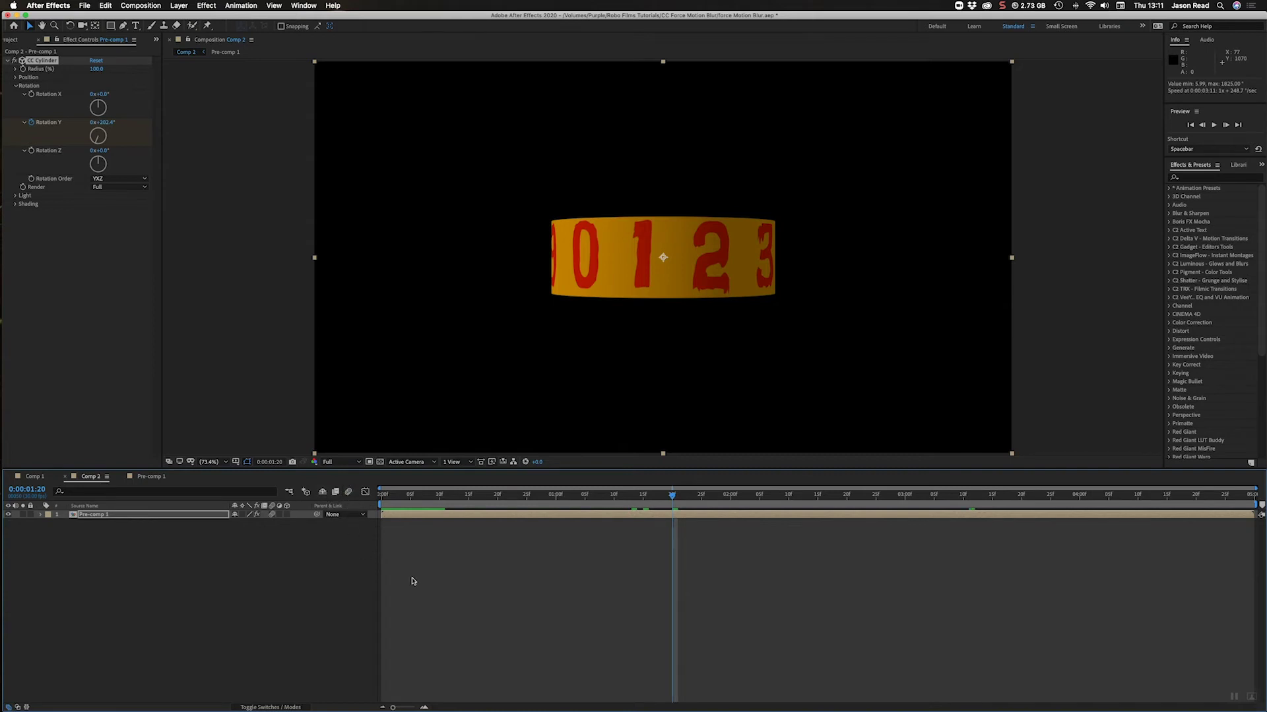
click(1219, 179)
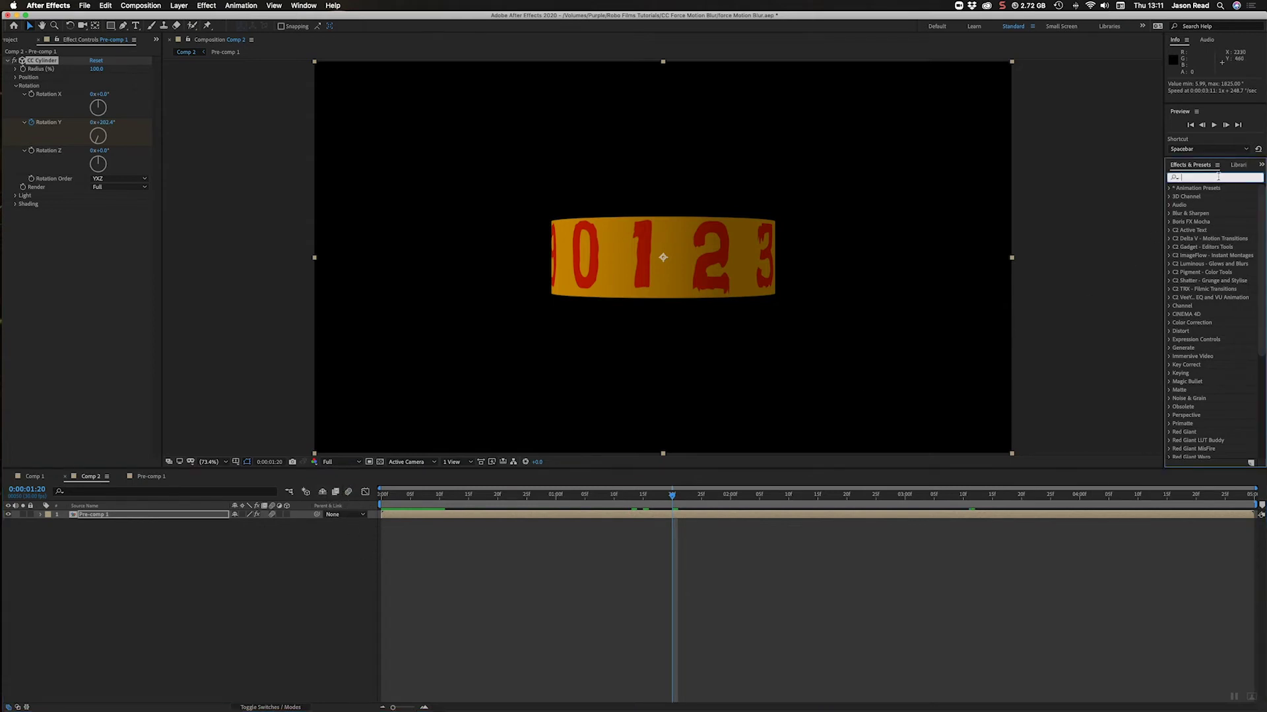
text(cc fo)
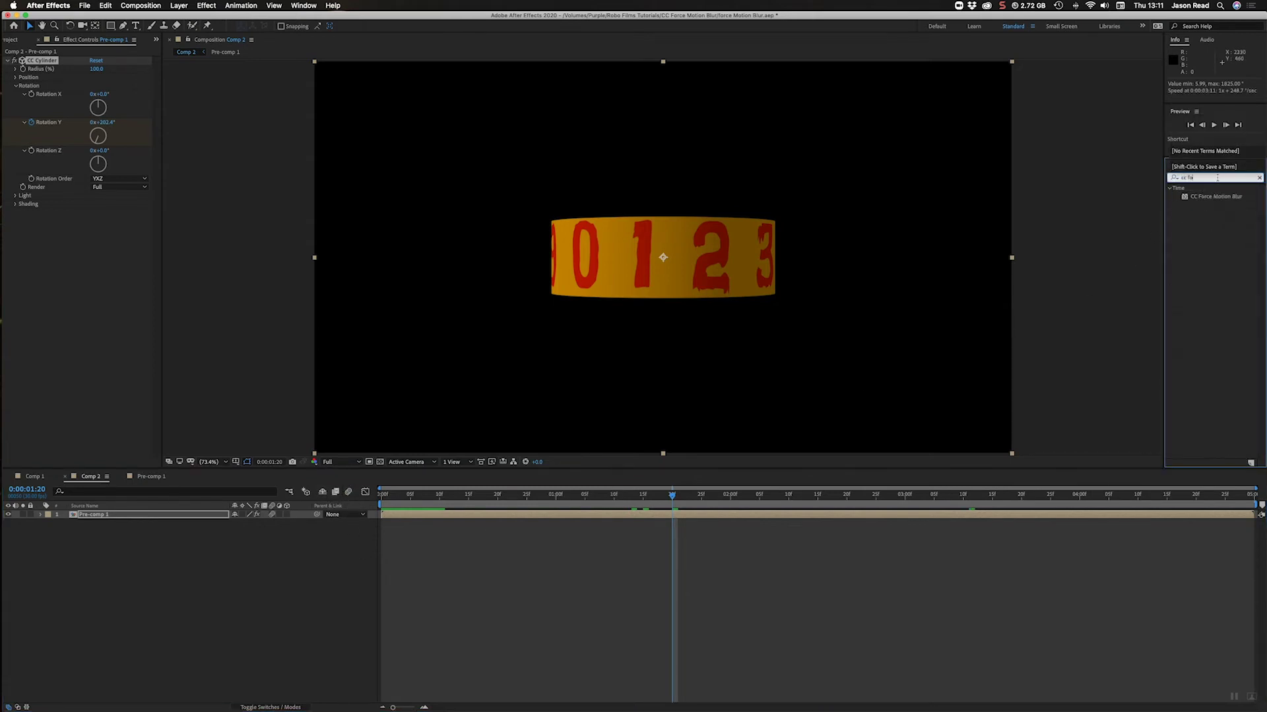
click(1211, 197)
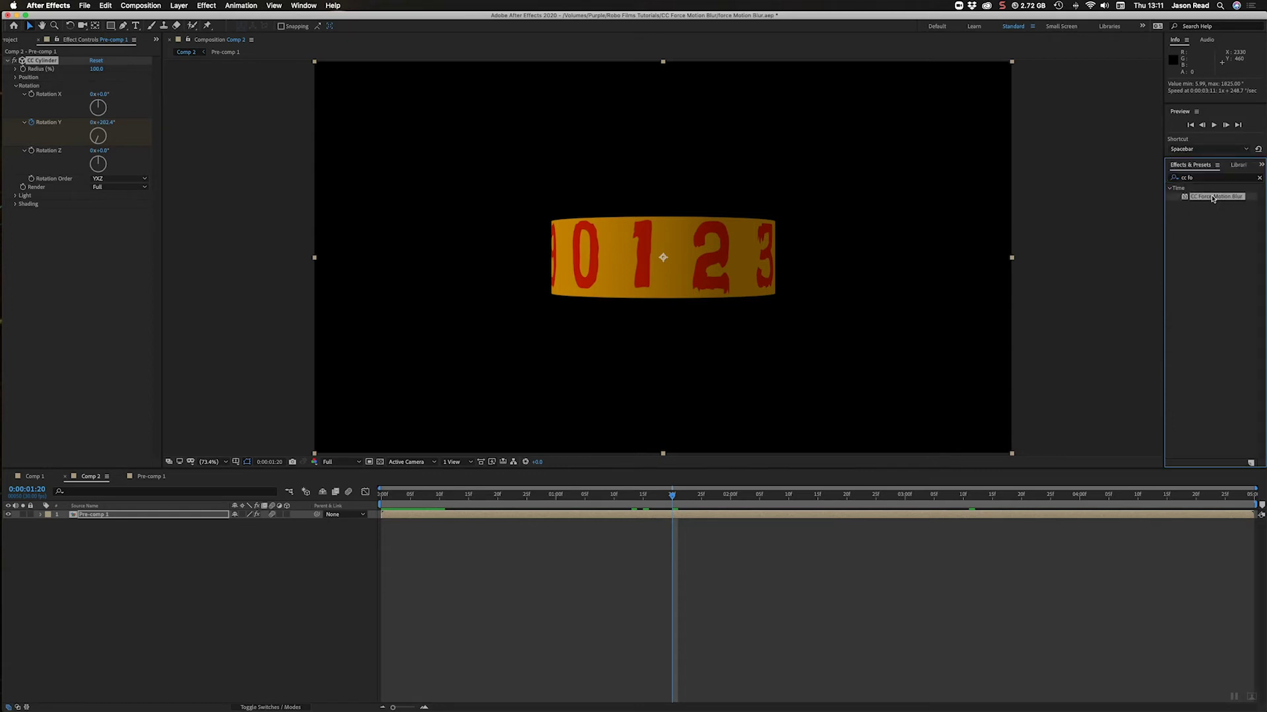
drag(1212, 198, 794, 517)
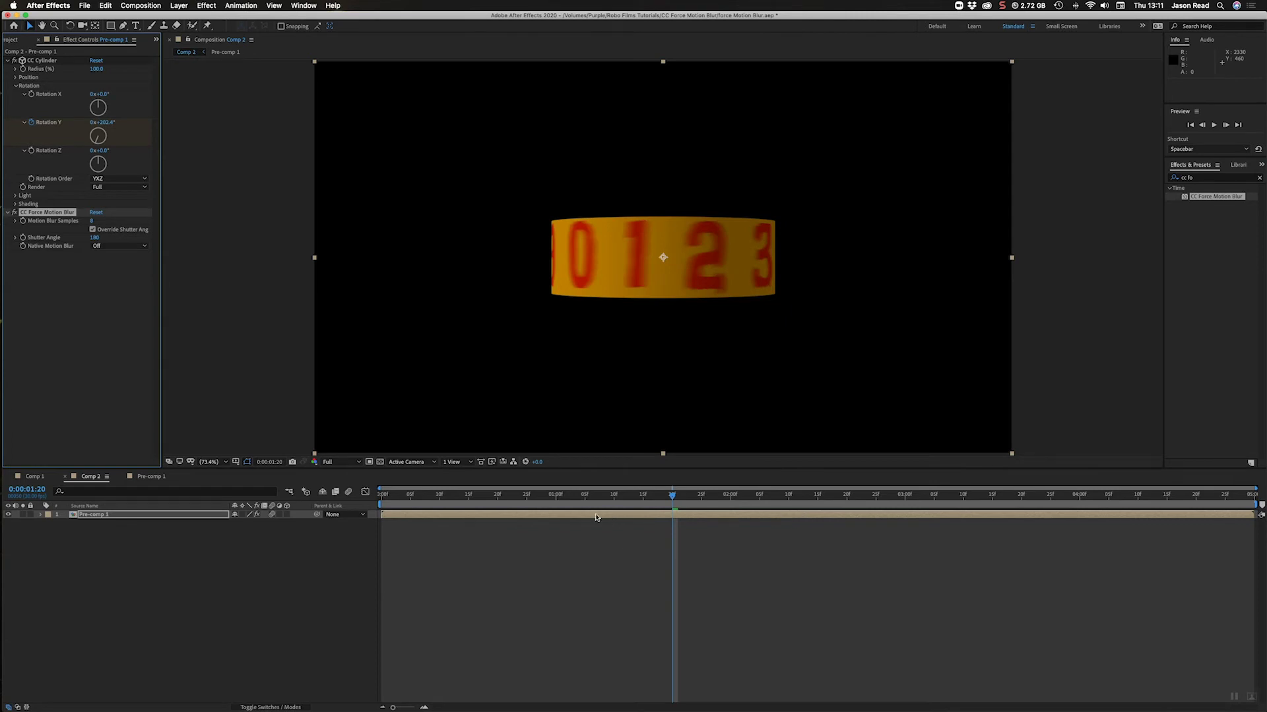
- Scrub from the start to 0:00:02:27, where the 6, 7, 8 digits appear smeared
click(388, 497)
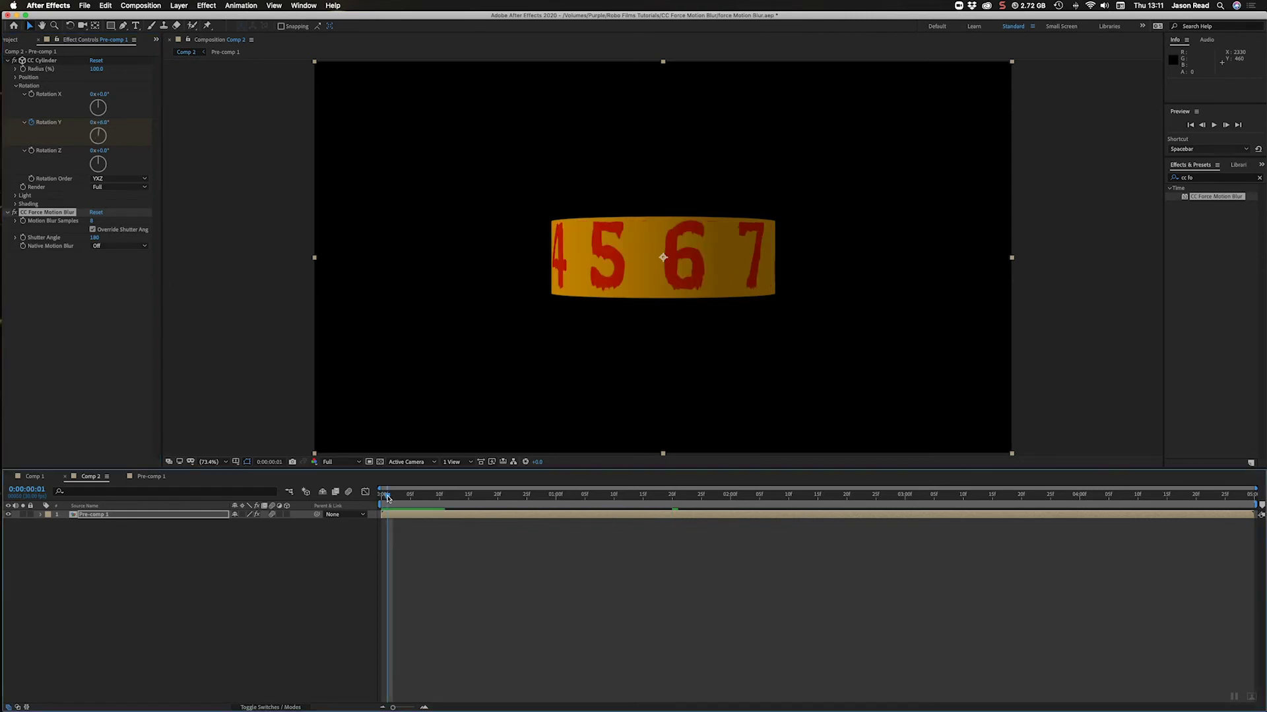
drag(388, 498, 883, 504)
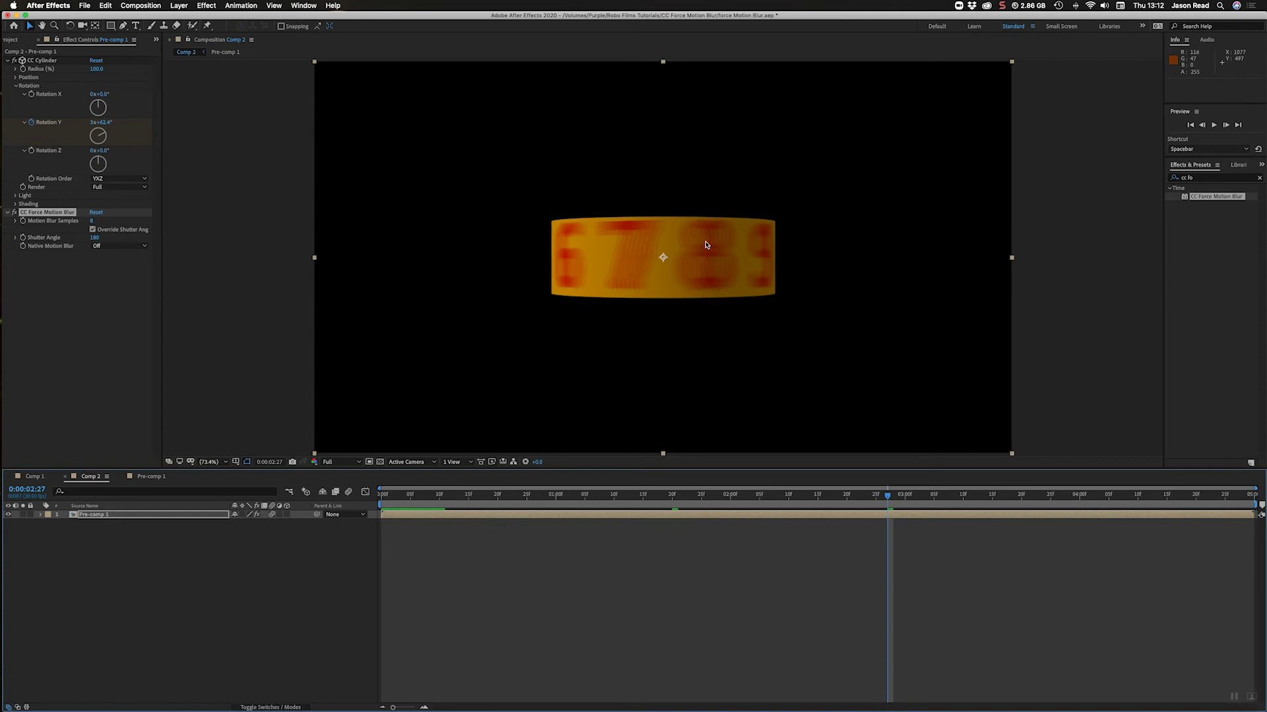
- Set CC Force Motion Blur's Motion Blur Samples to 16, then raise it to 50
click(93, 221)
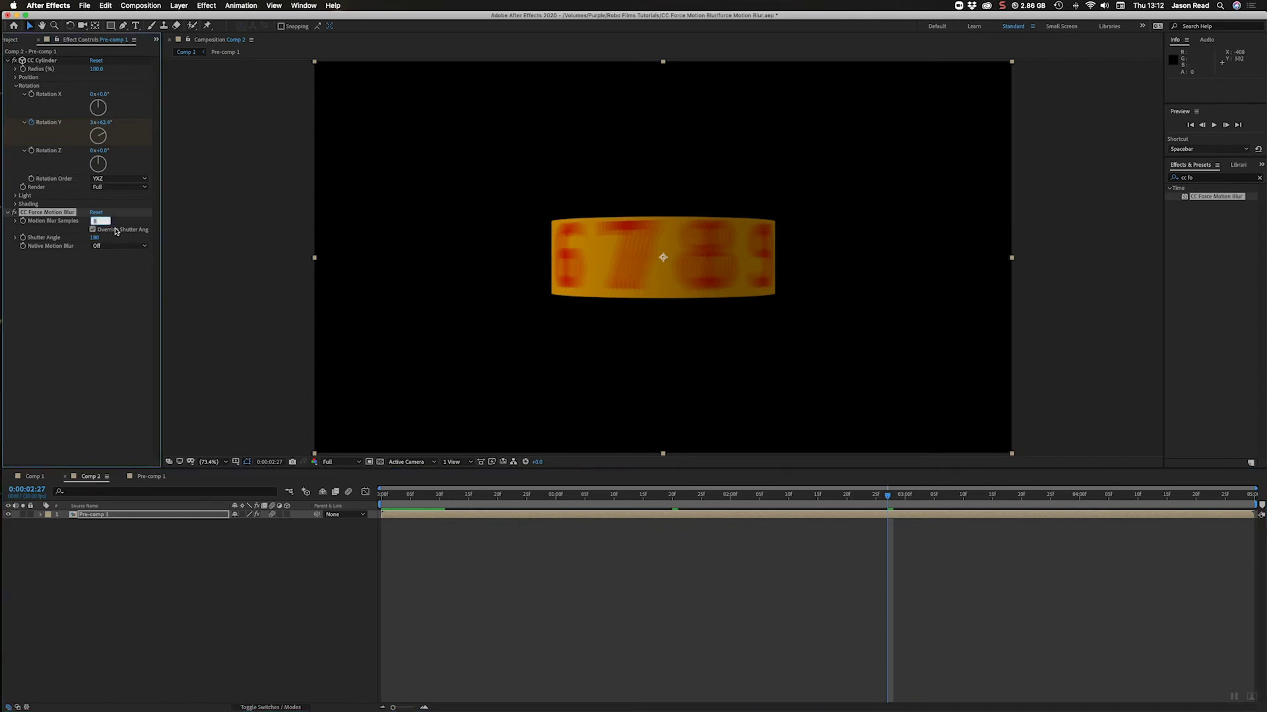
key(Return)
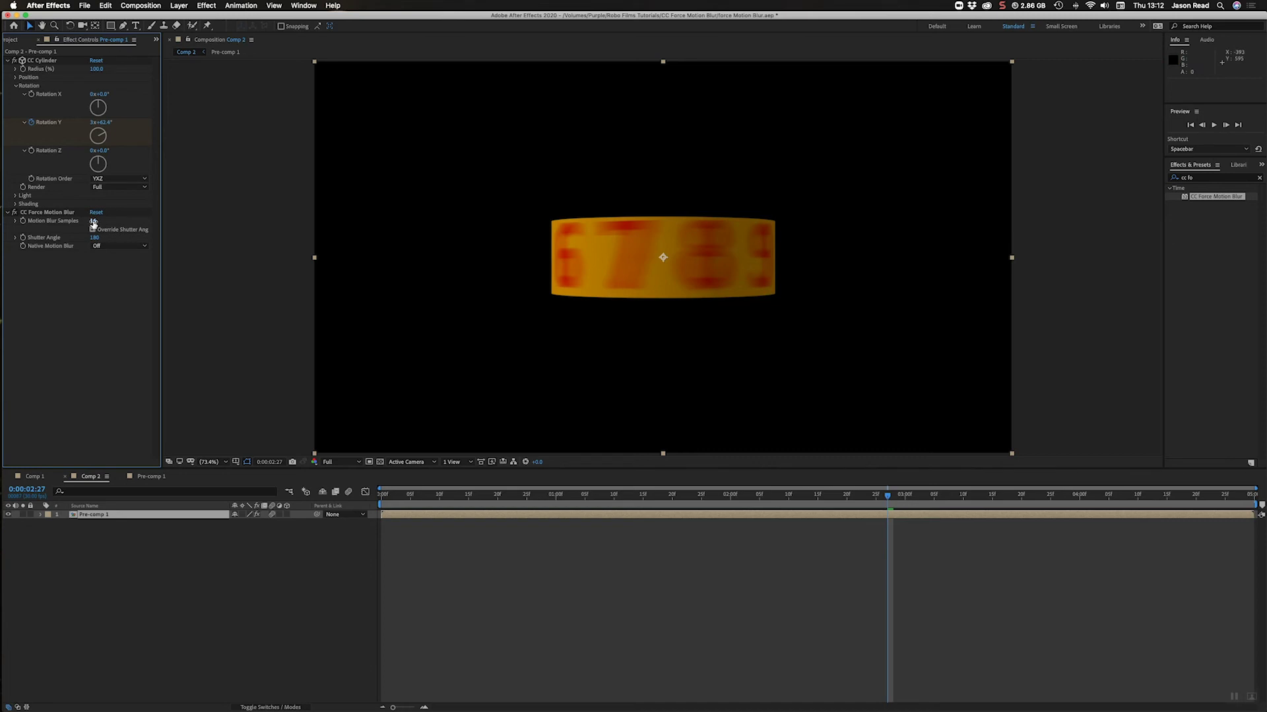
click(94, 222)
text(50)
click(517, 537)
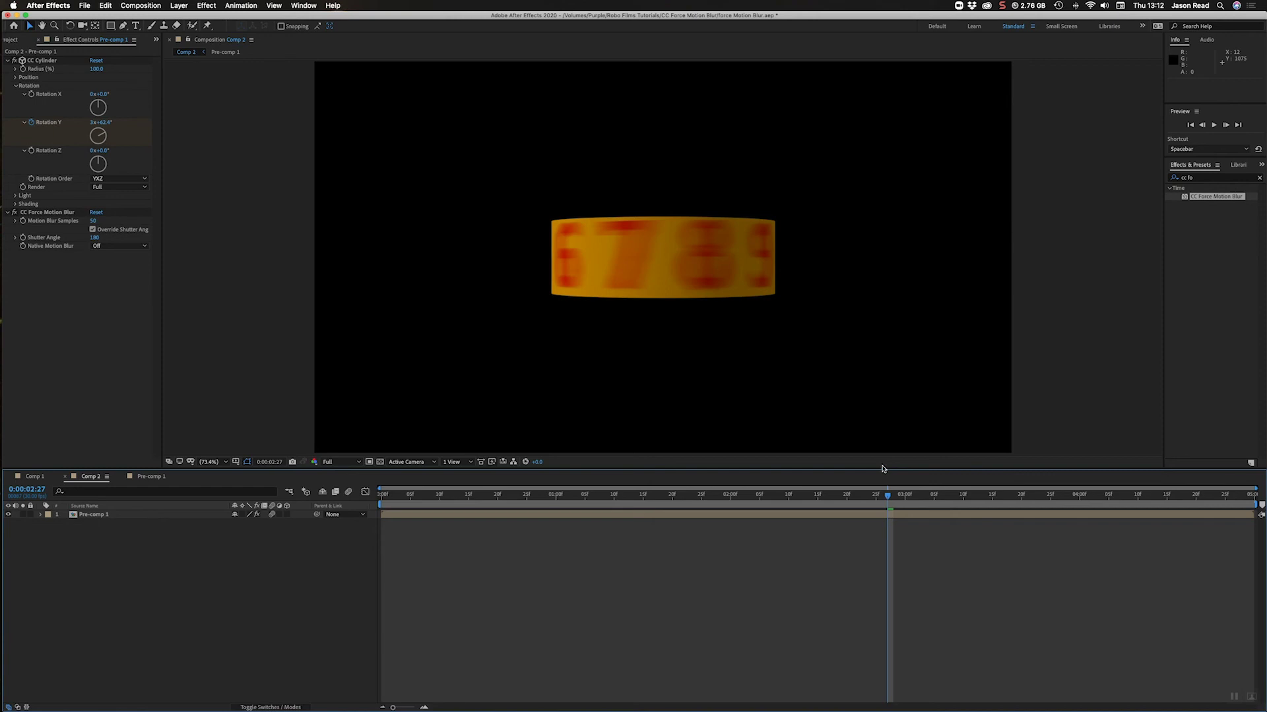
- Expand Pre-comp 1, collapsing CC Cylinder and the Effects group so only Transform remains
click(879, 516)
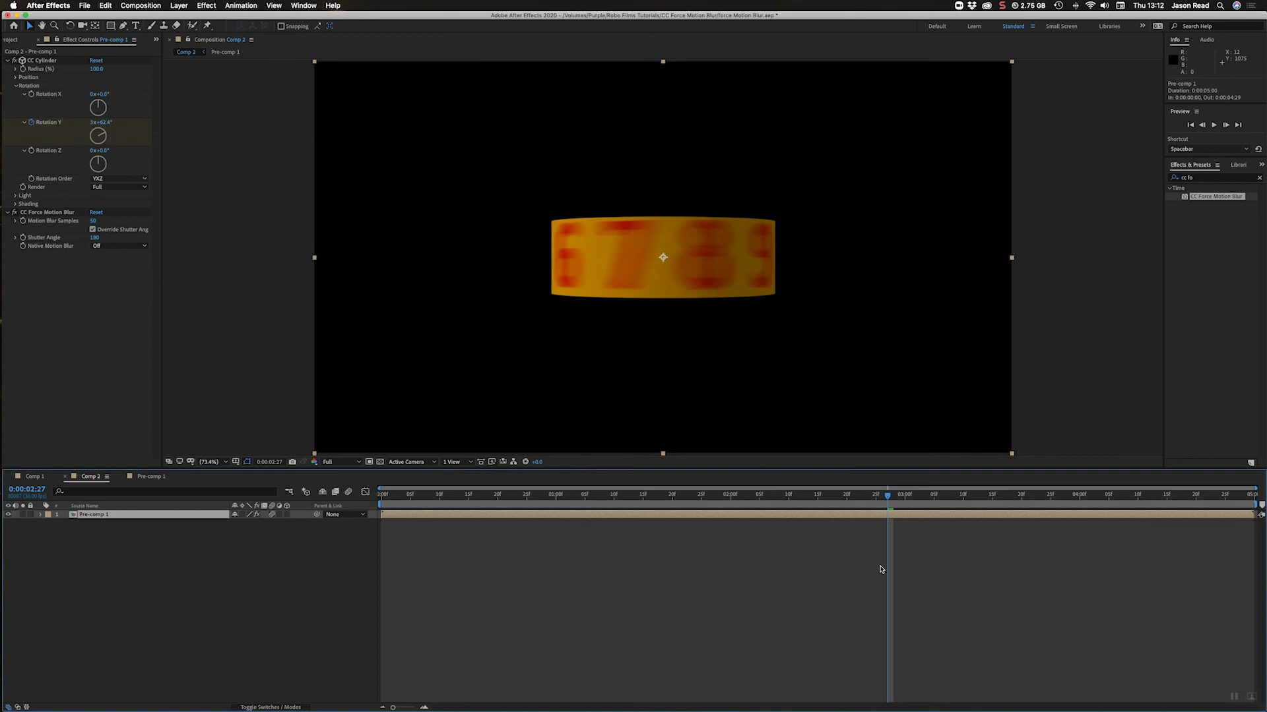
click(40, 515)
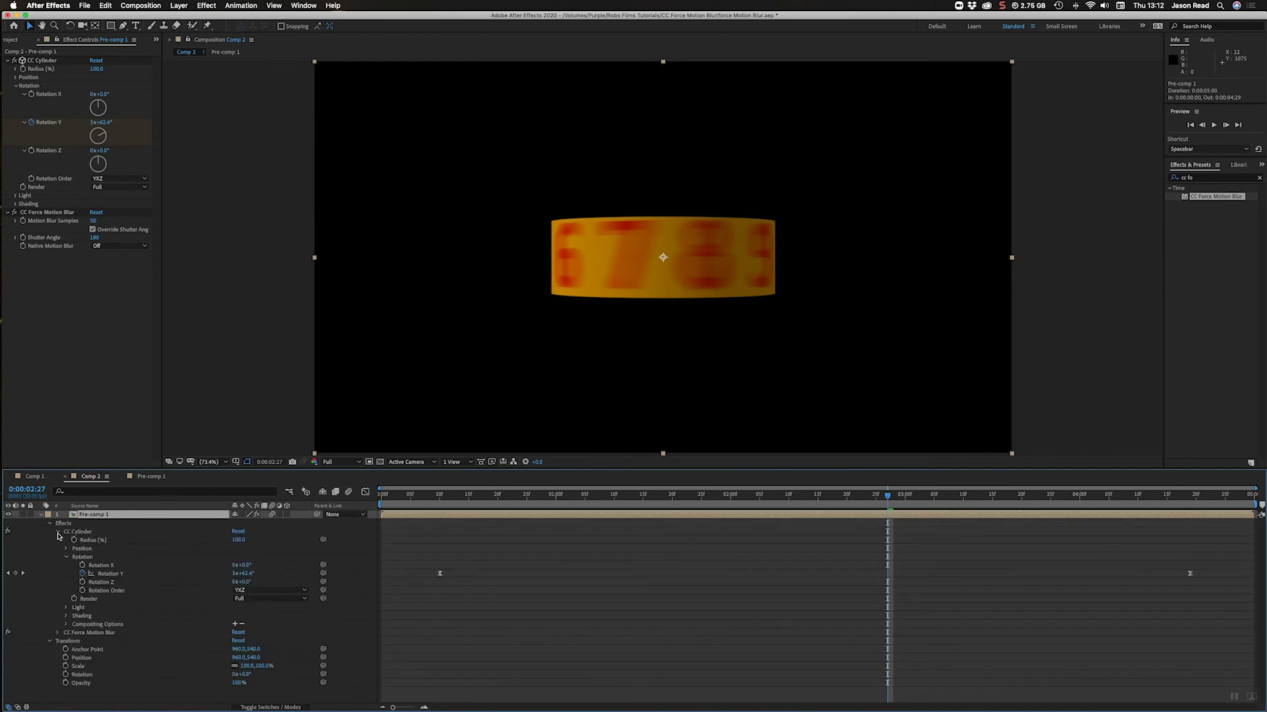
click(54, 531)
click(50, 524)
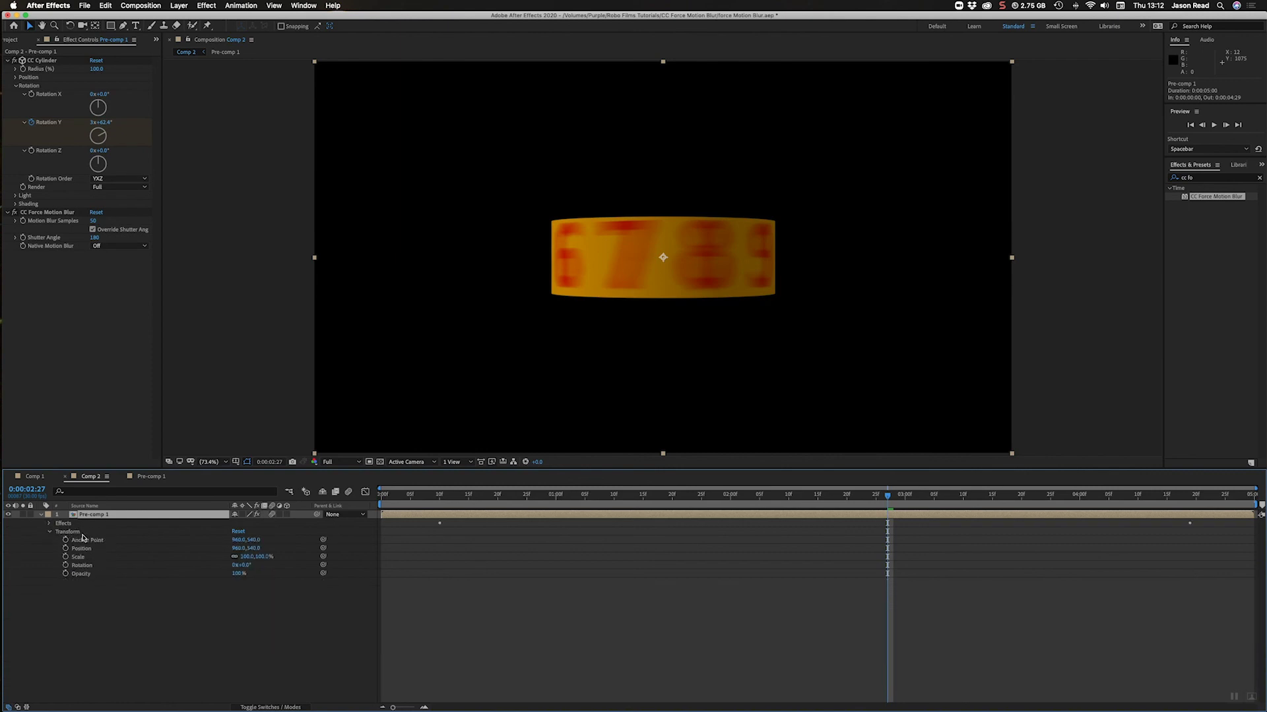